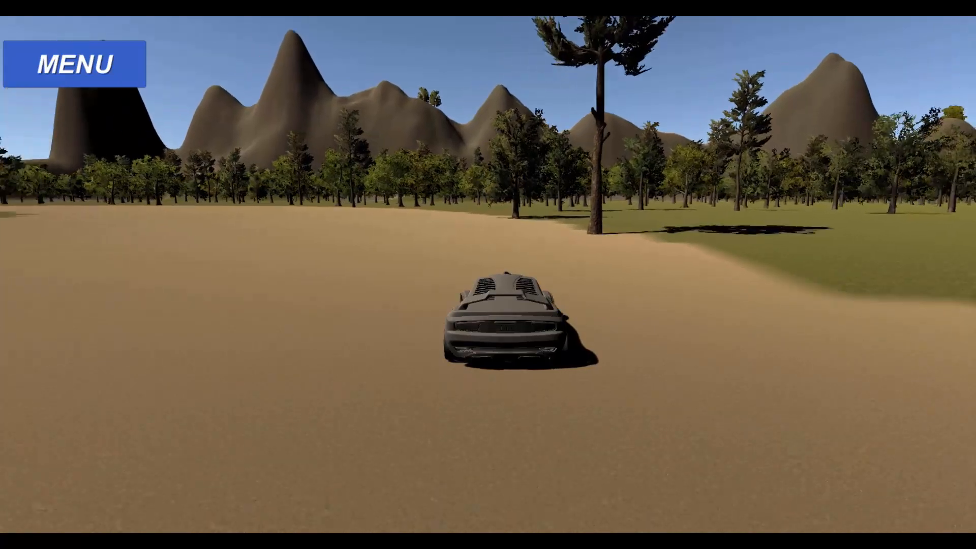
key("s")
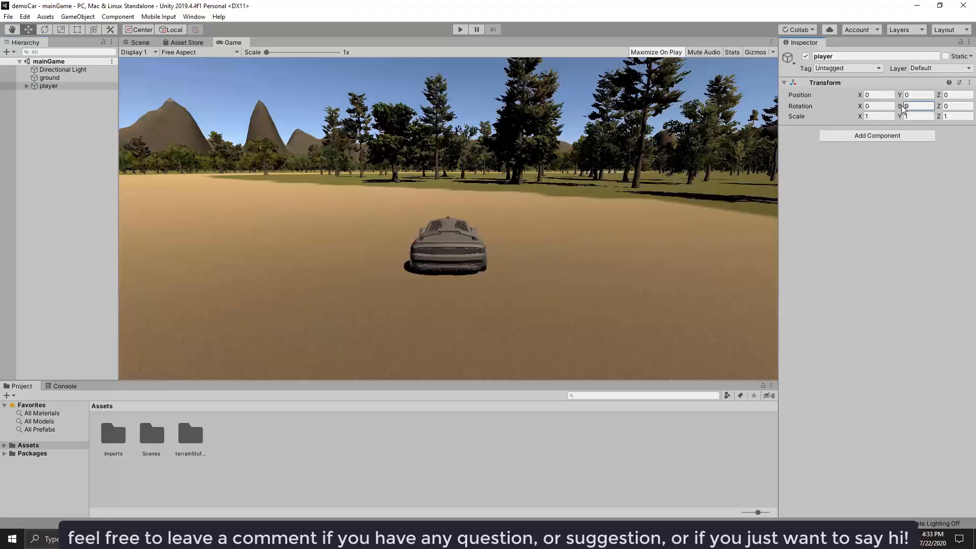
Set the player object's Y rotation to -60 and save the scene.
left_click_drag(784, 115, 224, 181)
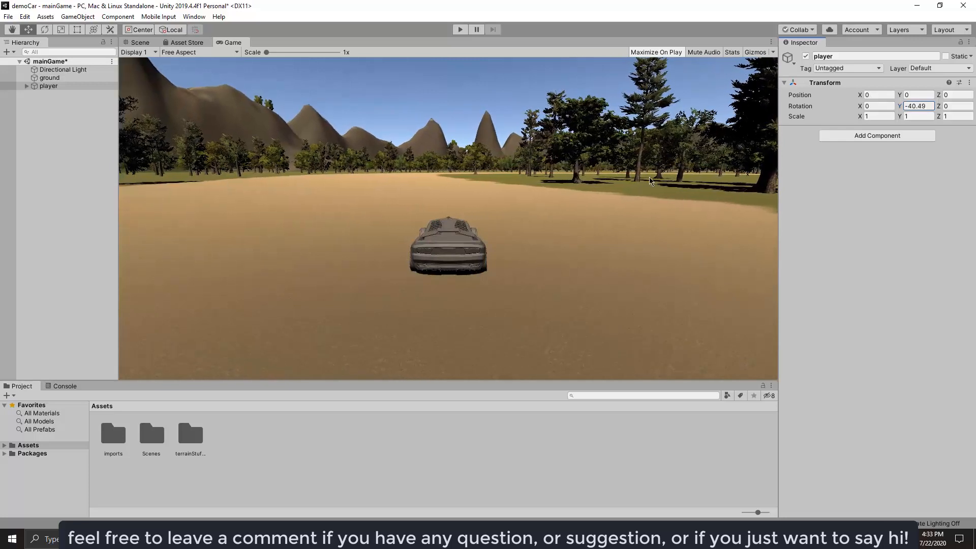
left_click_drag(898, 108, 539, 128)
left_click(914, 108)
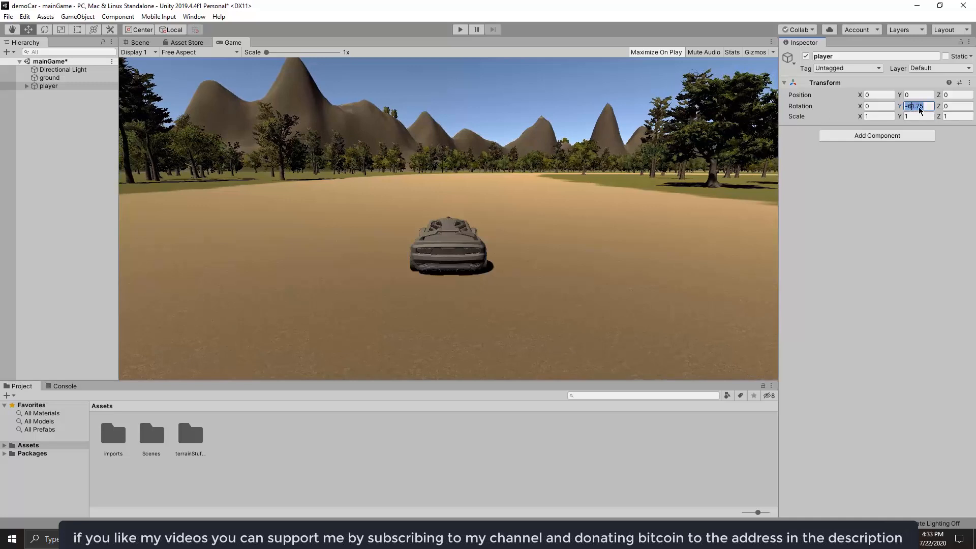
left_click(910, 108)
left_click_drag(910, 108, 953, 110)
type("60")
left_click(822, 203)
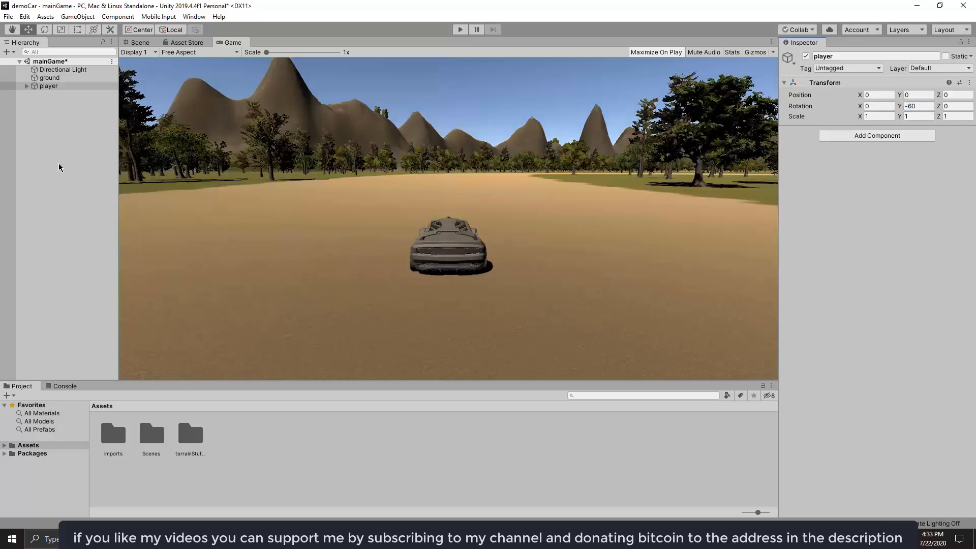
key("ctrl+s")
Switch to the Scene view and add a UI Button to the mainGame scene.
left_click(137, 43)
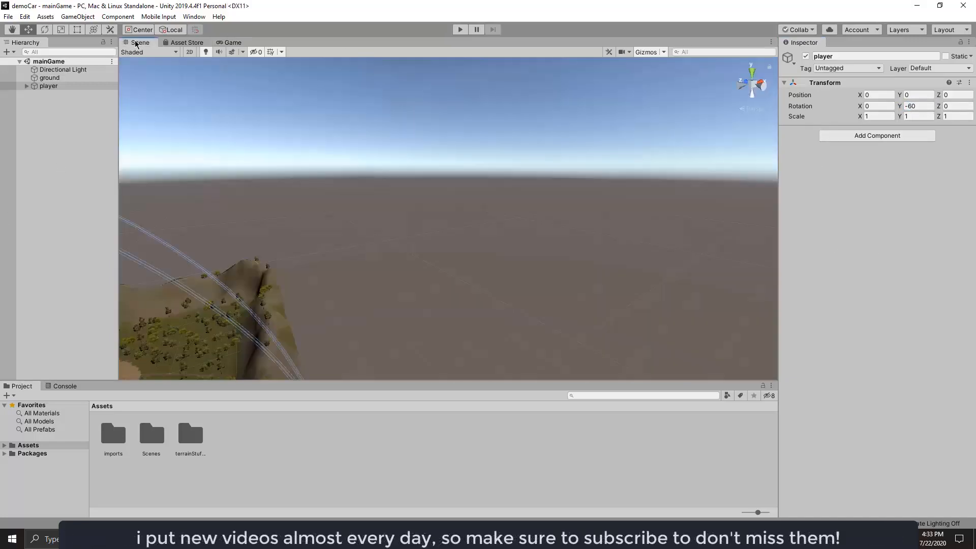
right_click(55, 145)
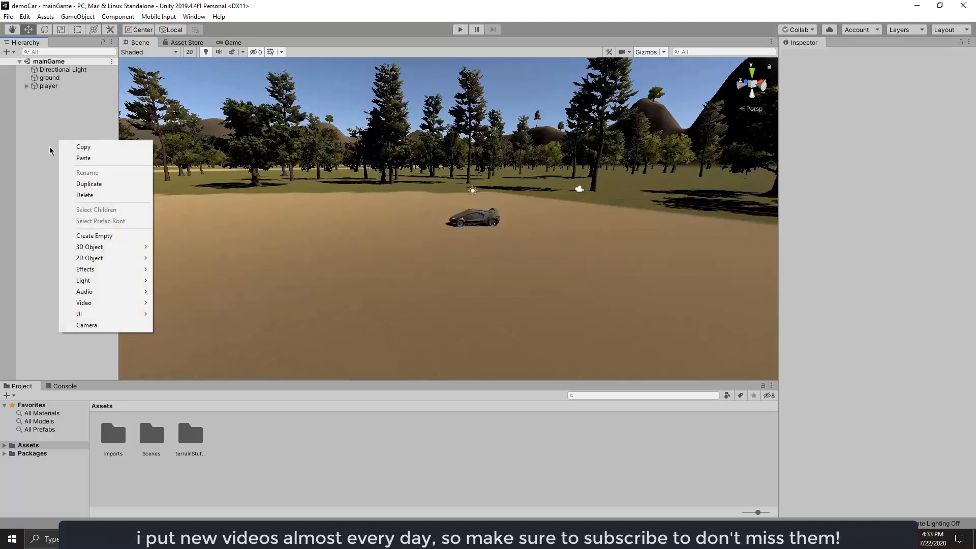
left_click(50, 147)
right_click(60, 144)
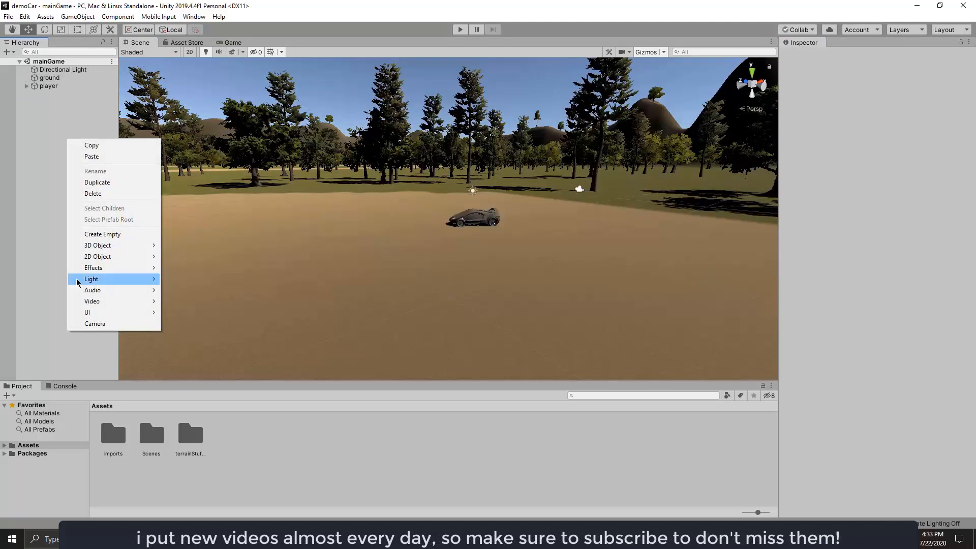
mouse_move(86, 315)
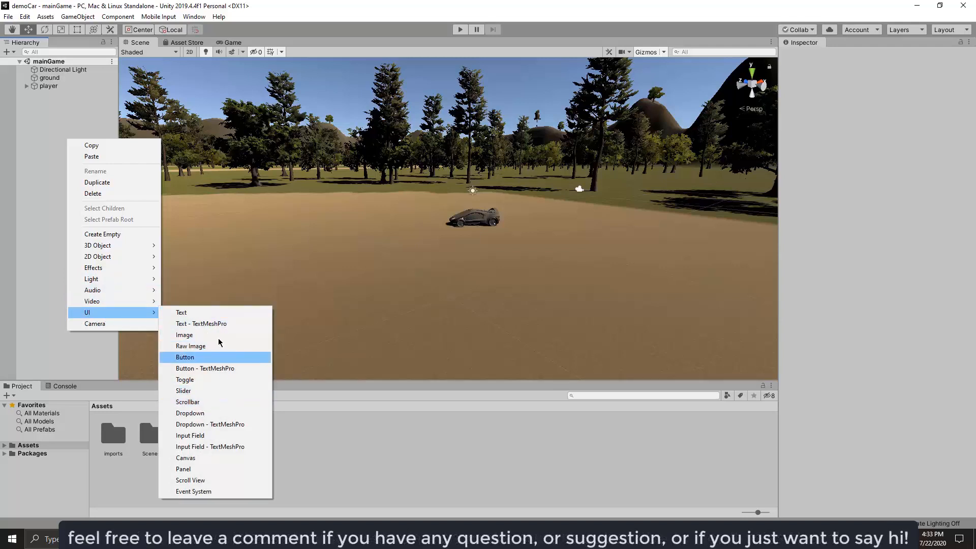
left_click(198, 359)
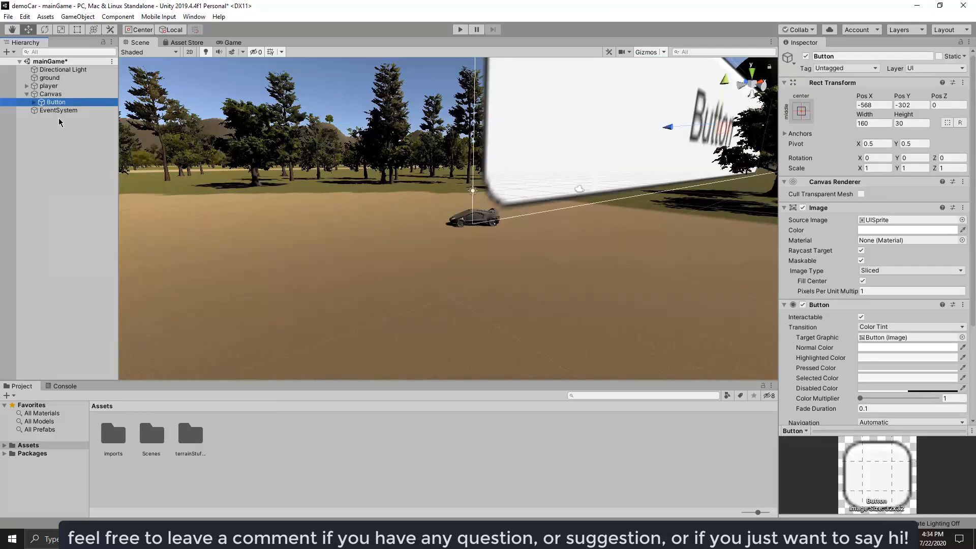
left_click(58, 111)
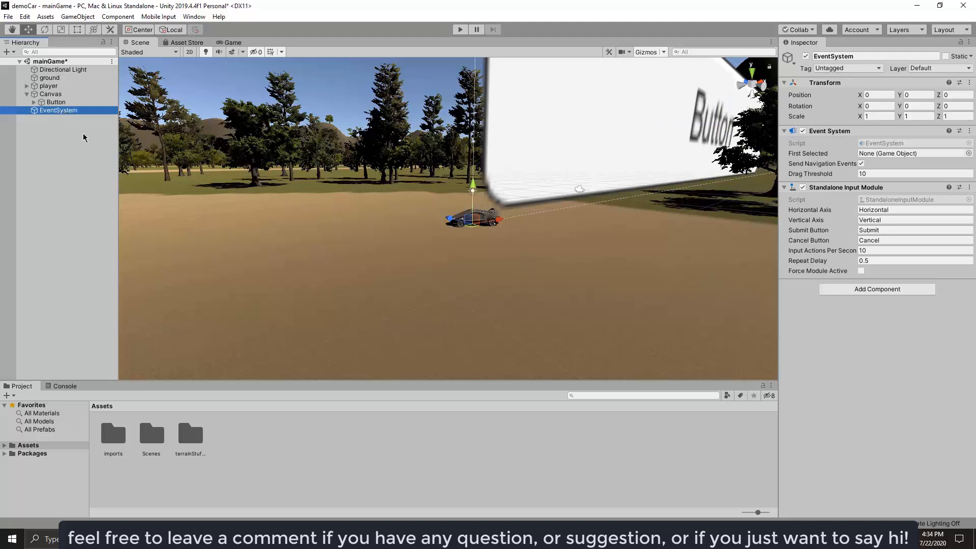
left_click(84, 137)
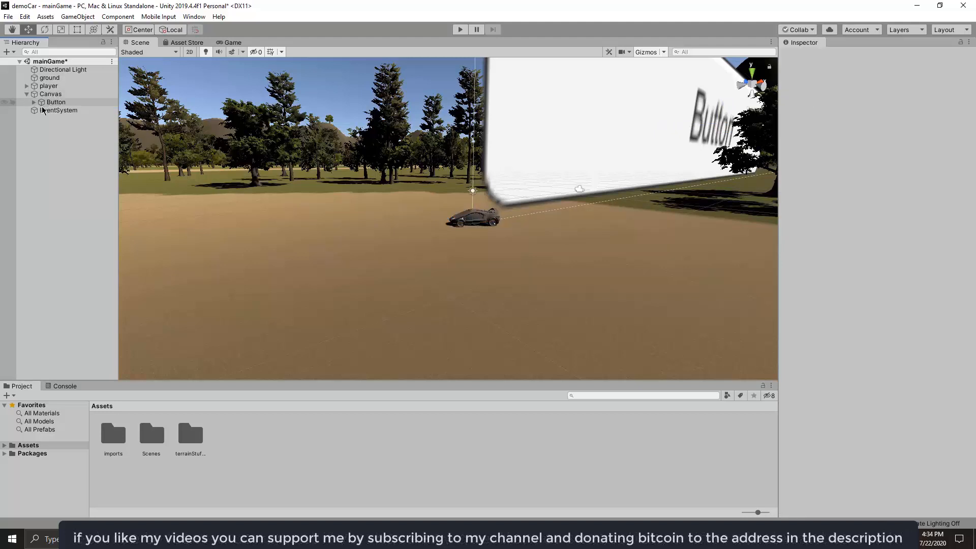
Set the Canvas Scaler's UI Scale Mode to Scale With Screen Size.
double_click(51, 94)
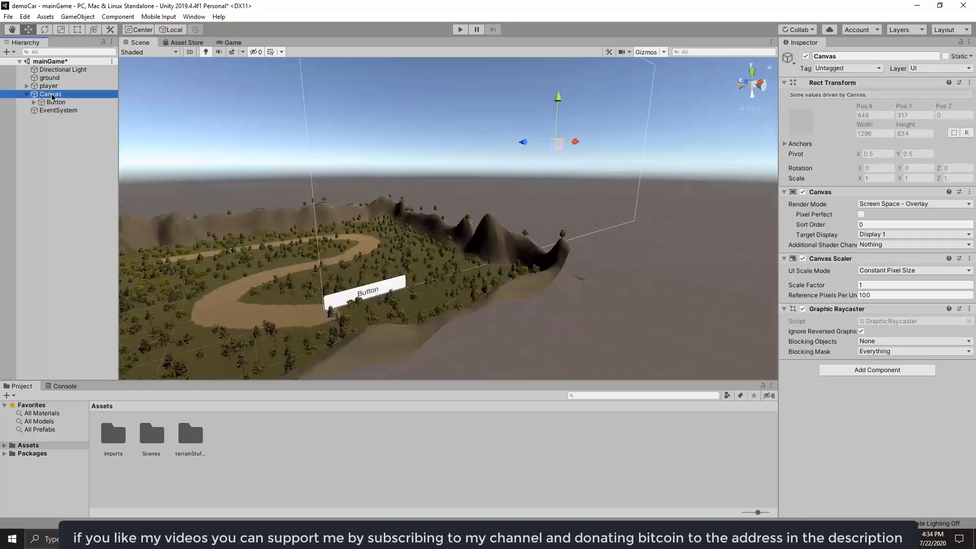
middle_click_drag(542, 301, 445, 286)
double_click(54, 96)
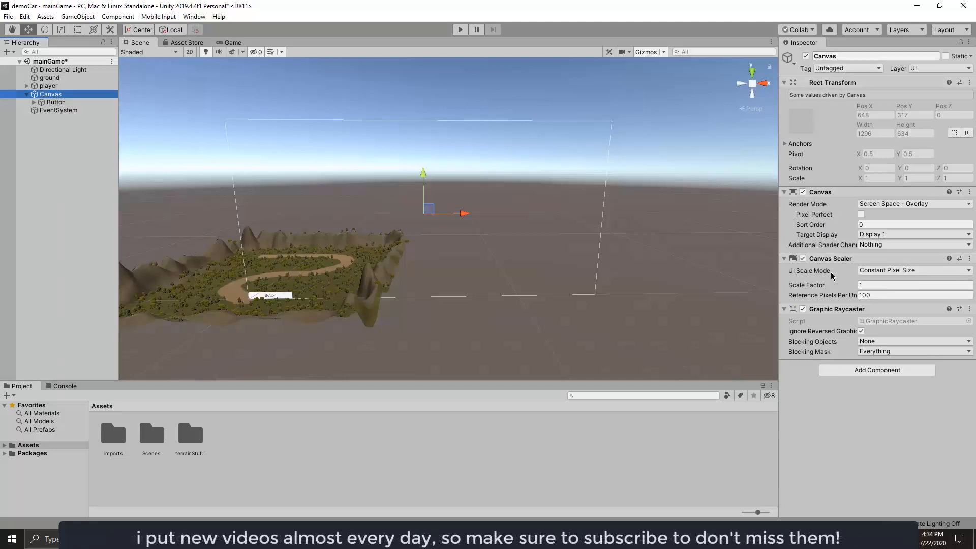
mouse_move(824, 278)
left_click(905, 273)
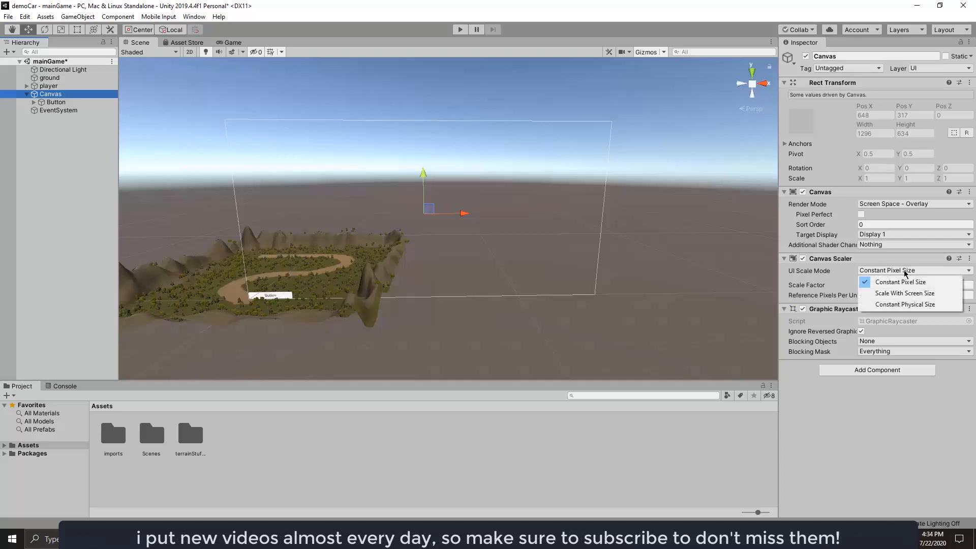
left_click(912, 295)
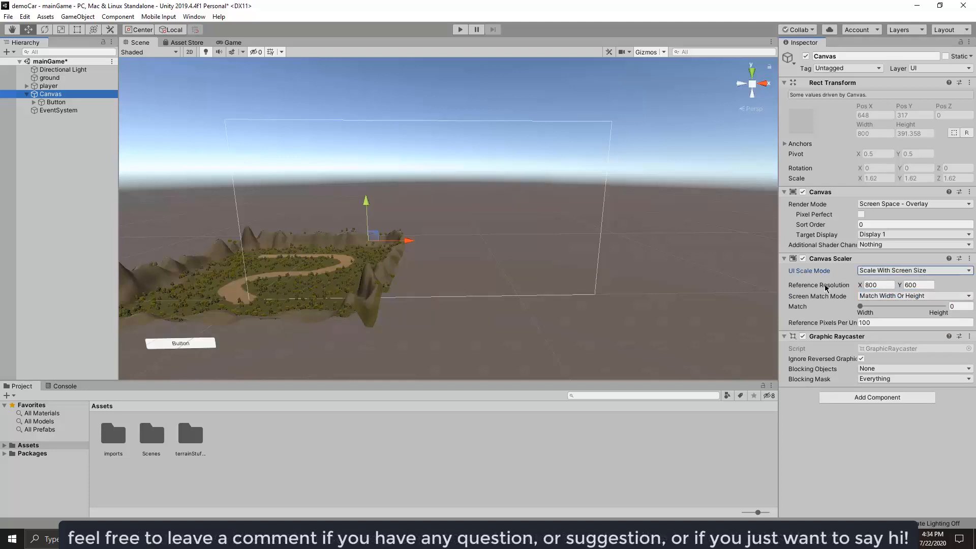
Set the Canvas Scaler's reference resolution to 1920 by 1080 and its Match value to 1 (Height).
left_click(877, 285)
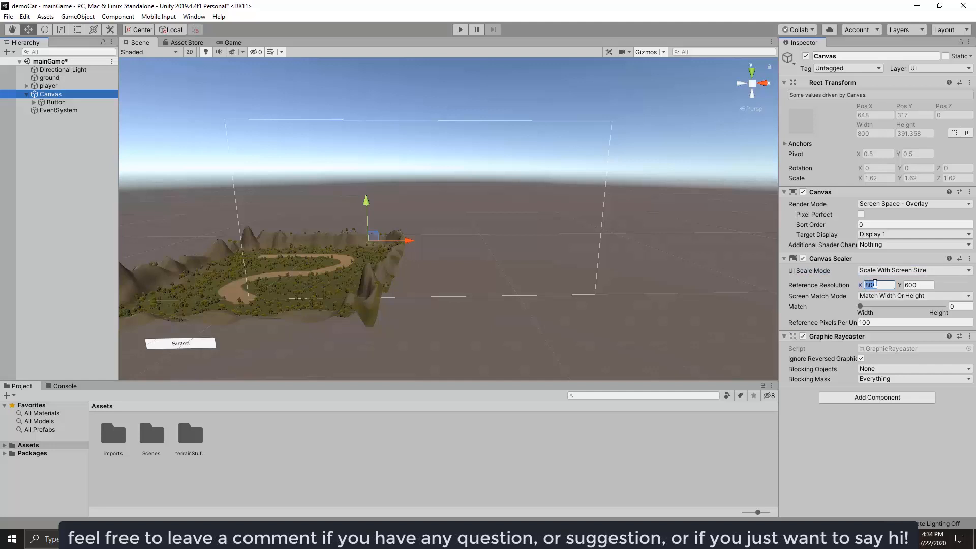
type("1920")
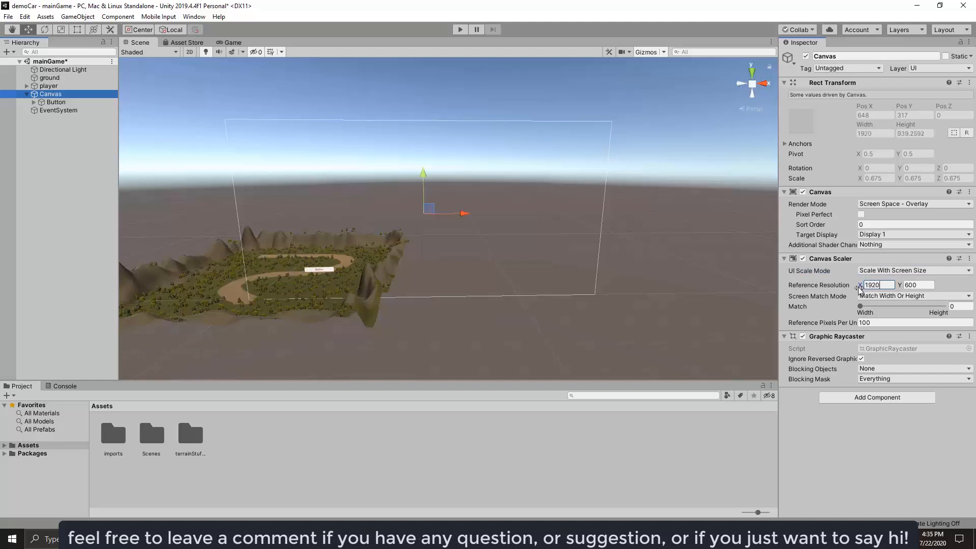
left_click(917, 285)
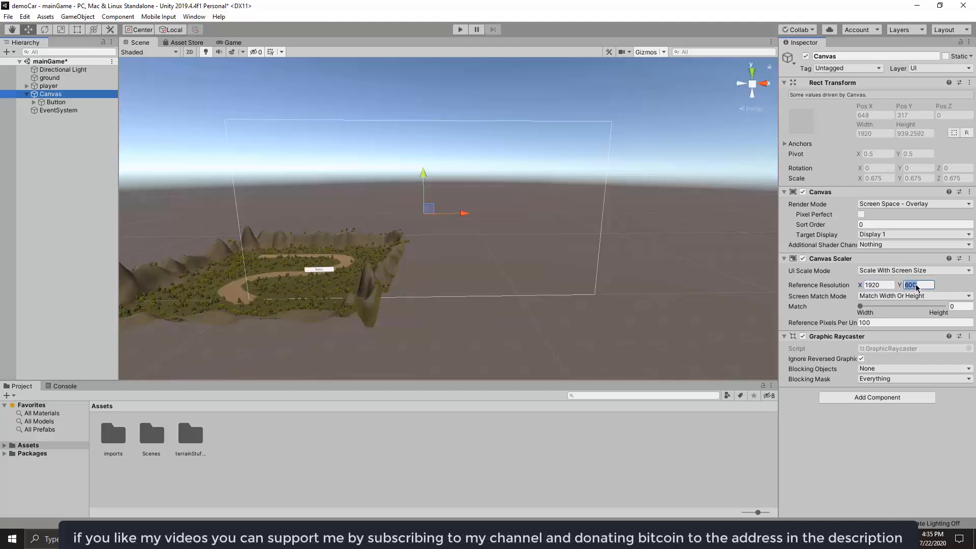
type("108")
left_click_drag(860, 306, 971, 317)
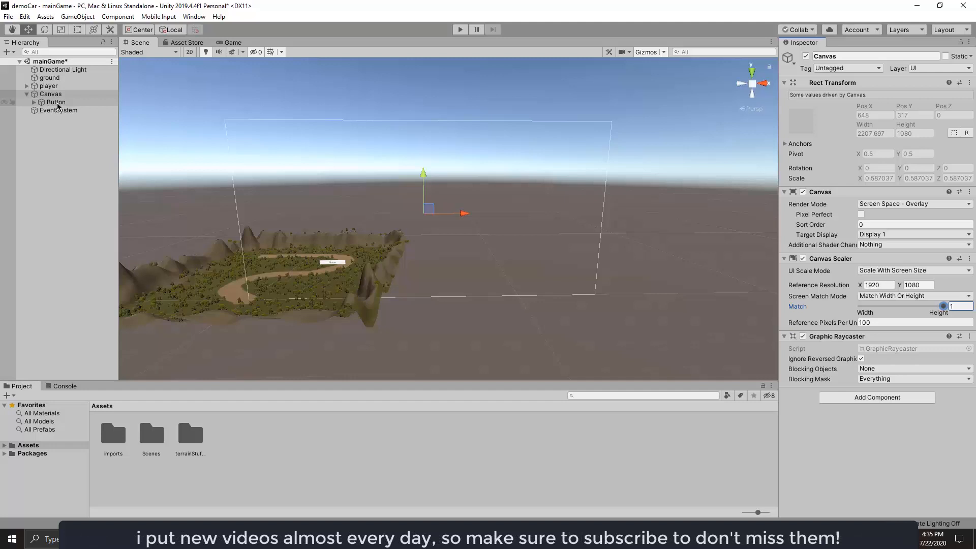
Anchor the Button to the canvas's top-left corner, also setting its pivot and position.
double_click(57, 103)
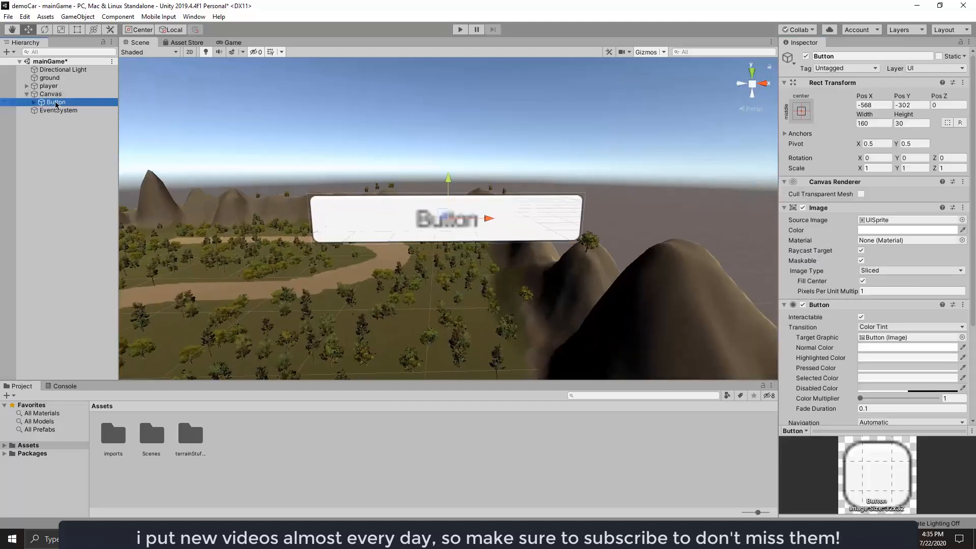
left_click(34, 103)
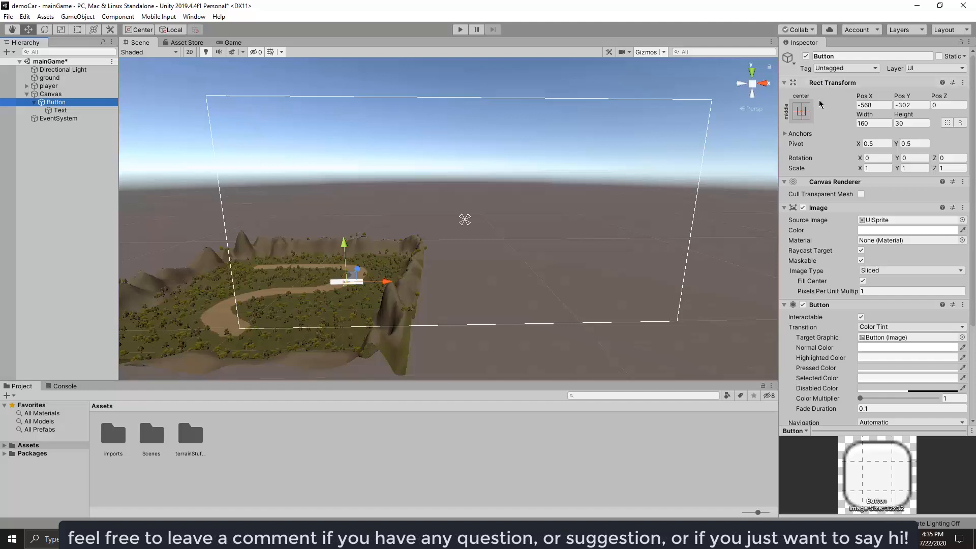
left_click(802, 112)
left_click(802, 113)
left_click(803, 114)
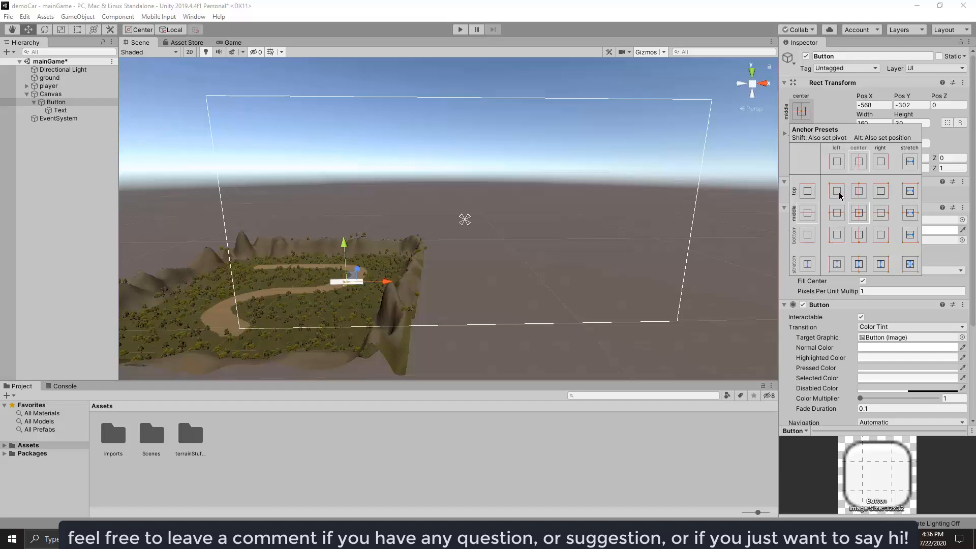
key("shift+alt")
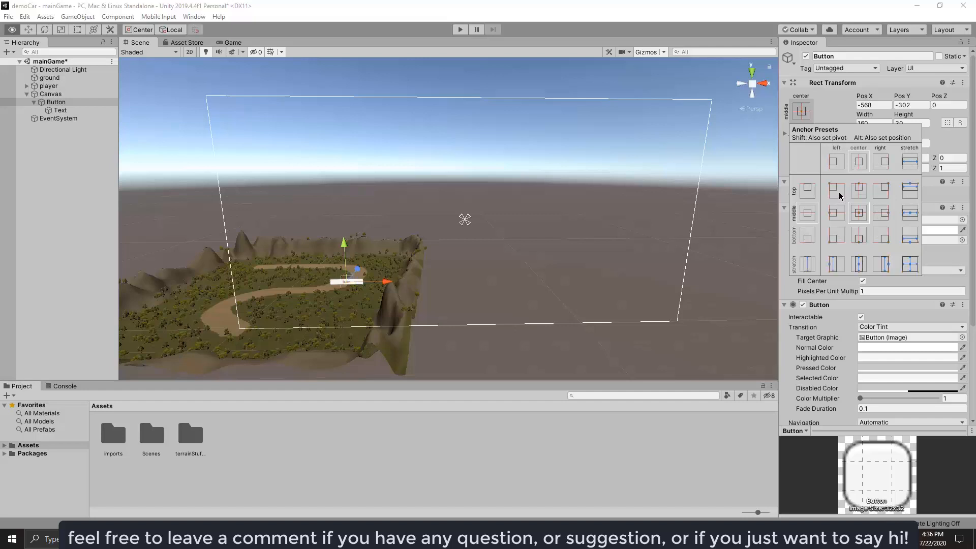
left_click(837, 188, "alt+shift")
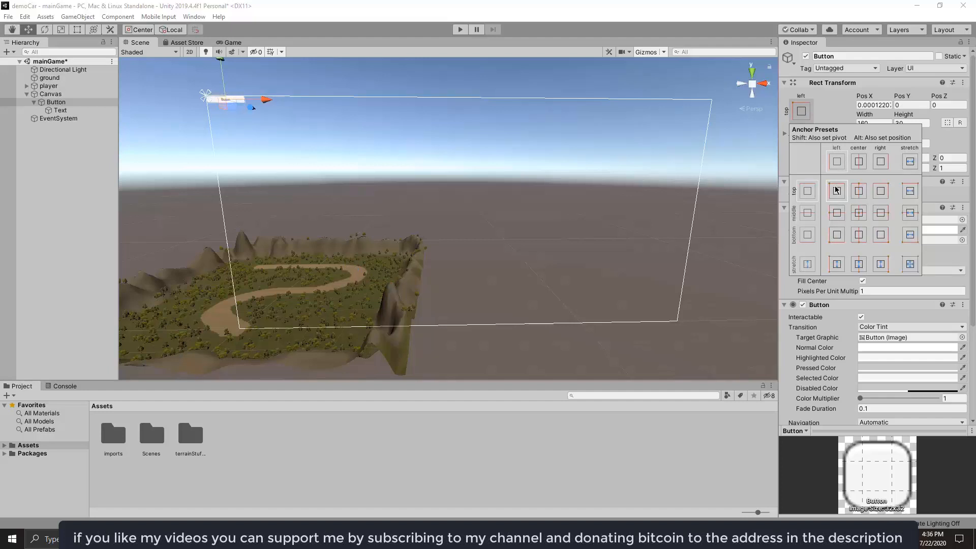
Set the Button's Pos X to 0 and its size to 300 wide by 100 high.
left_click(876, 105)
type("0")
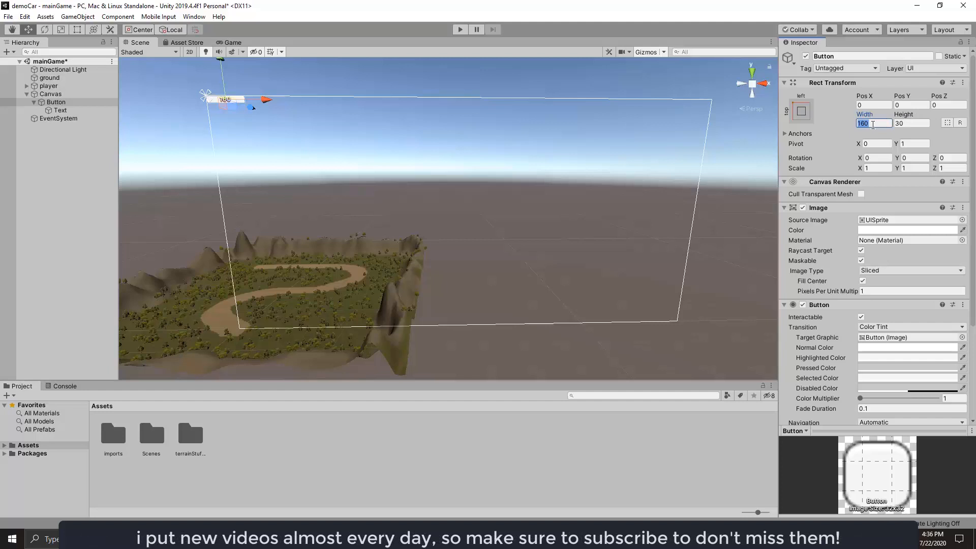
type("300")
left_click(909, 123)
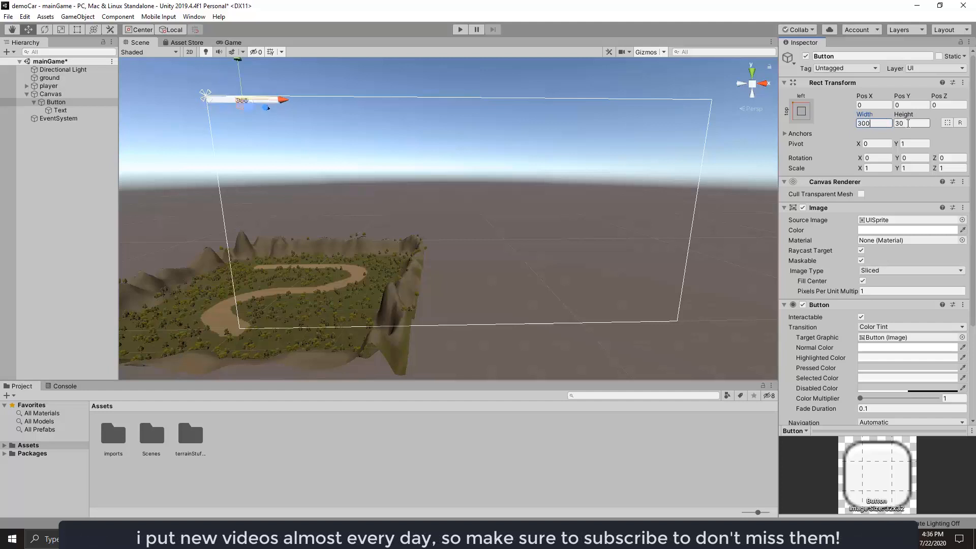
type("100")
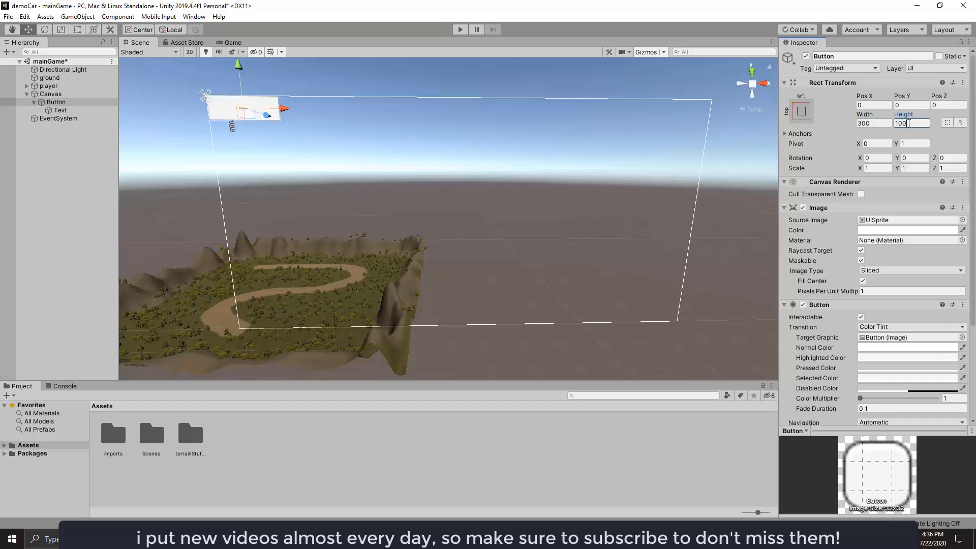
Offset the Button from the canvas corner, with Pos X 50 and Pos Y -50.
left_click_drag(286, 108, 299, 109)
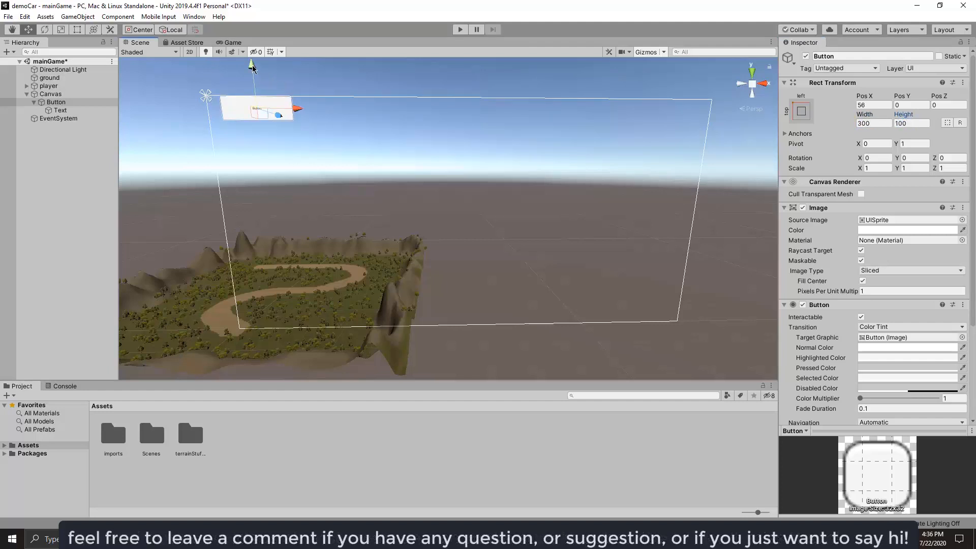
left_click_drag(253, 67, 253, 76)
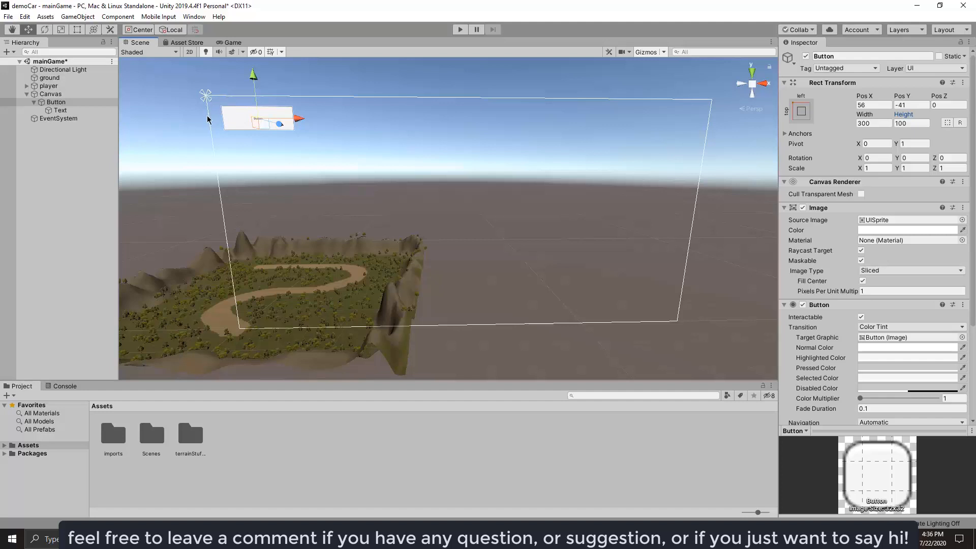
left_click(872, 104)
type("50")
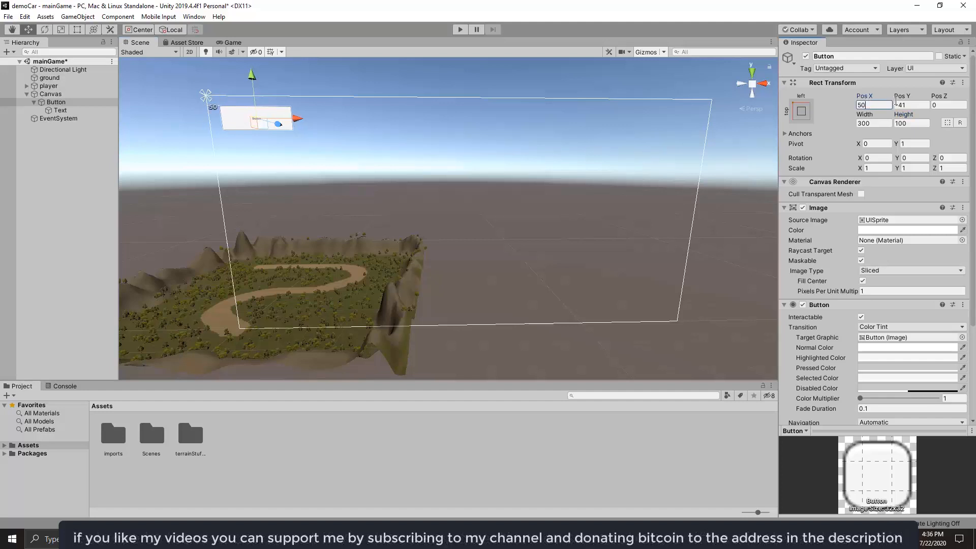
left_click(912, 104)
type("-50")
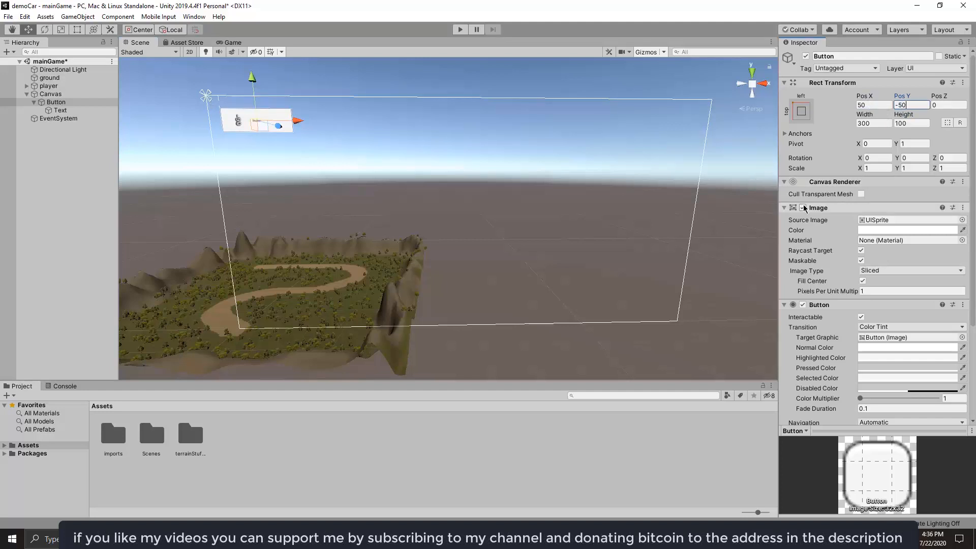
Change the Button's Normal Color to a medium blue.
left_click(879, 347)
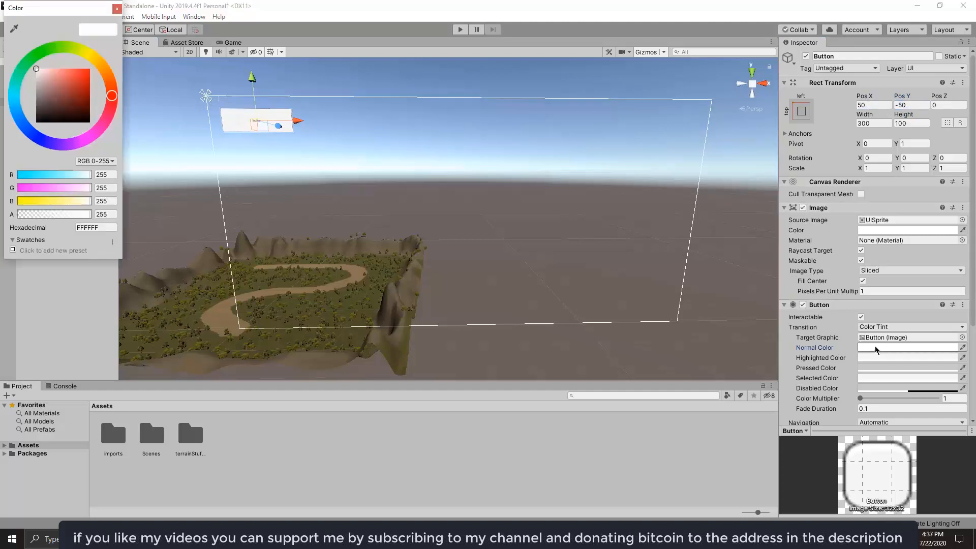
left_click(31, 130)
mouse_move(56, 81)
left_mouse_down()
mouse_move(72, 98)
mouse_move(72, 88)
left_mouse_up()
left_click(116, 8)
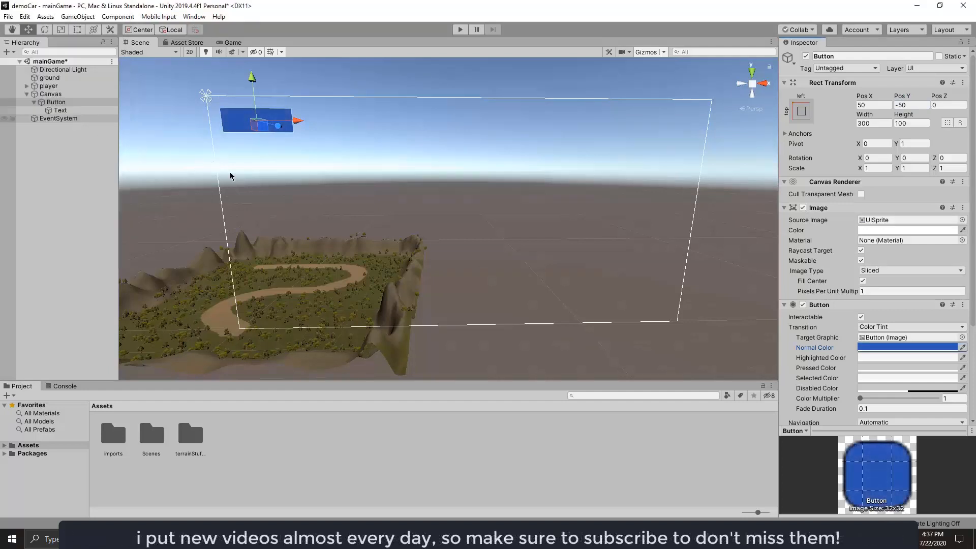
Change the wording of the Button's child Text object to MENU.
left_click(60, 110)
left_click(812, 229)
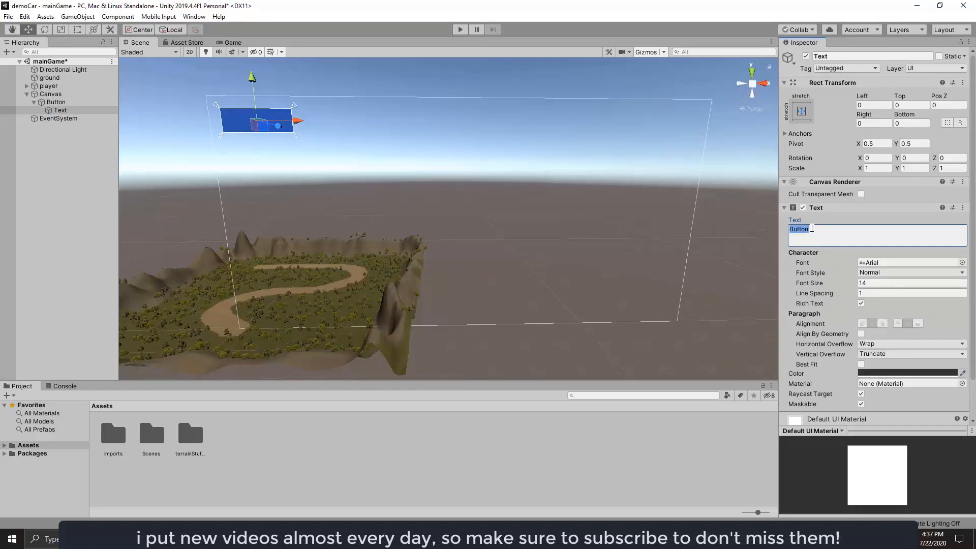
type("MEN")
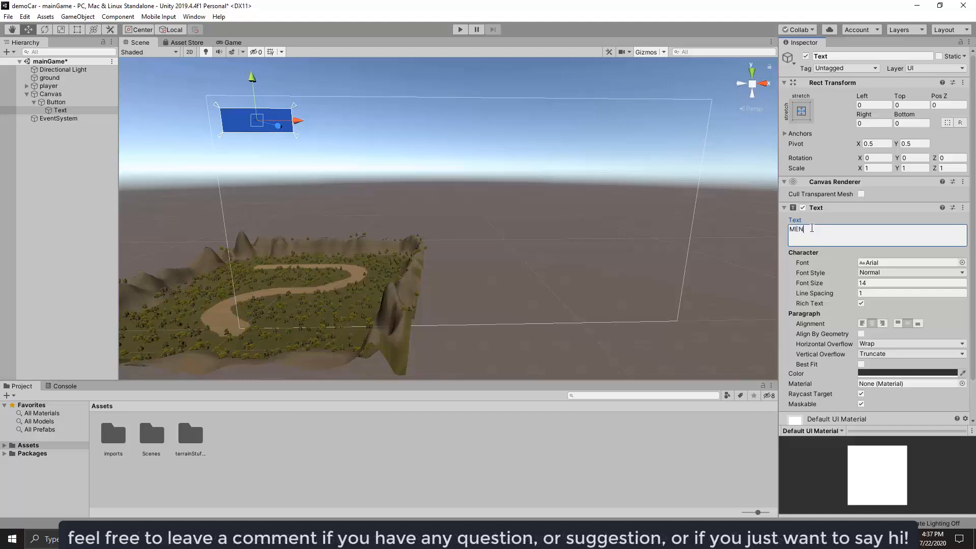
type("U")
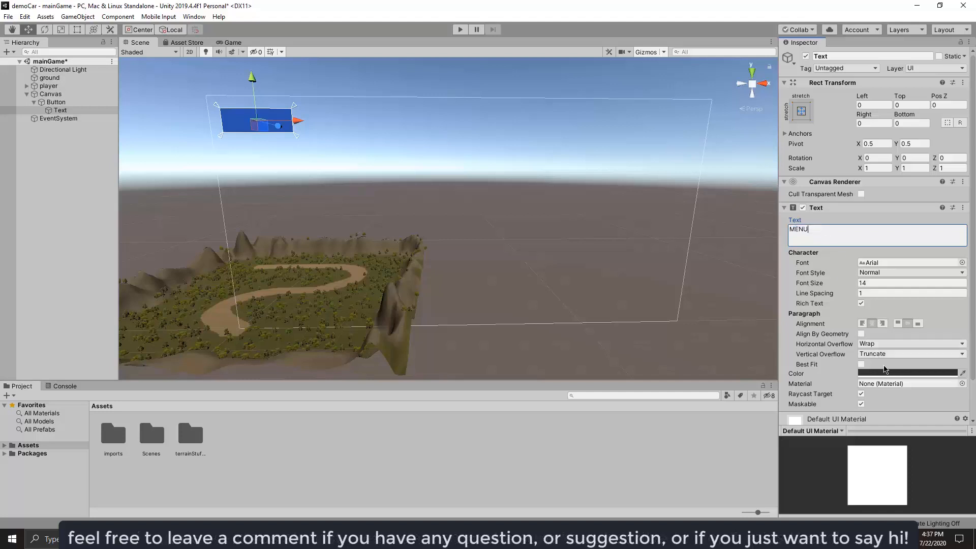
Set the MENU text's color to white (FFFFFF).
left_click(908, 373)
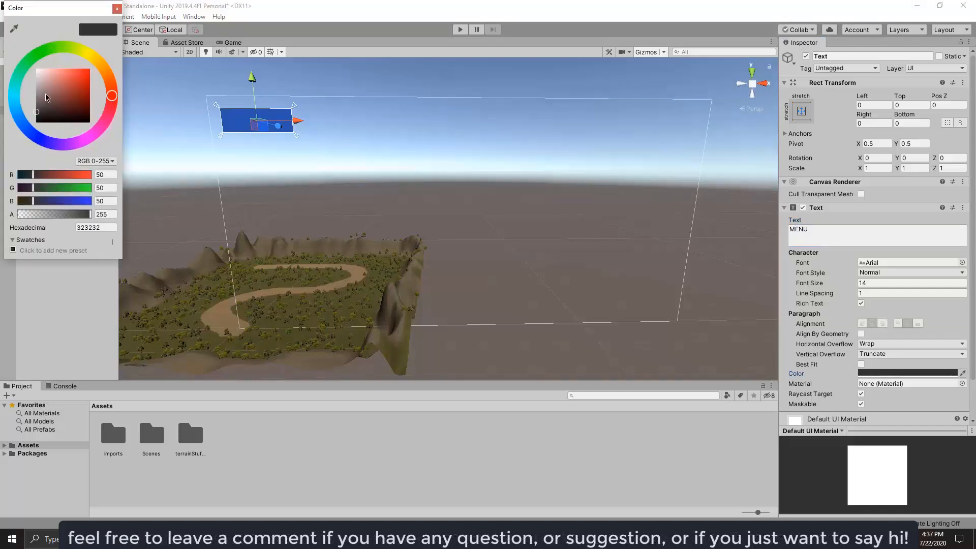
left_click_drag(41, 84, 24, 66)
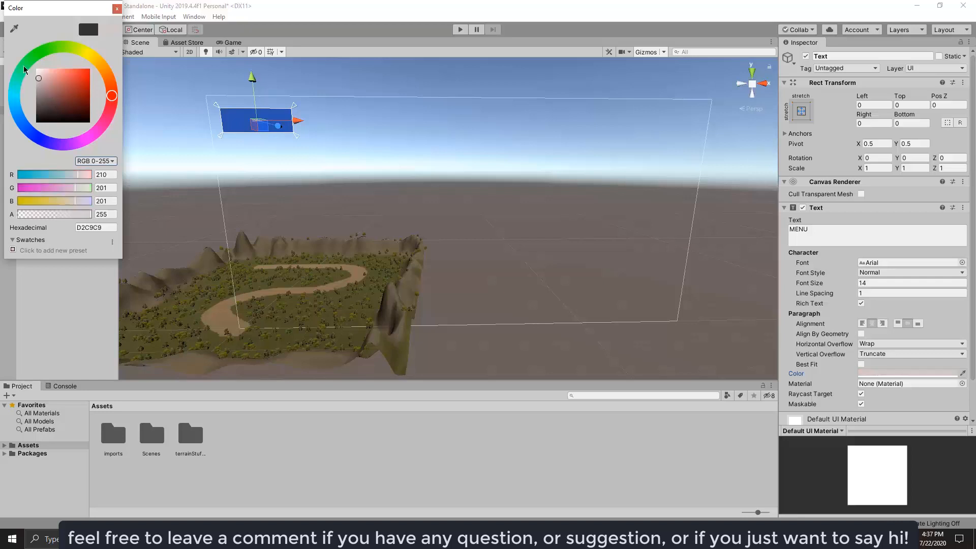
left_click(117, 8)
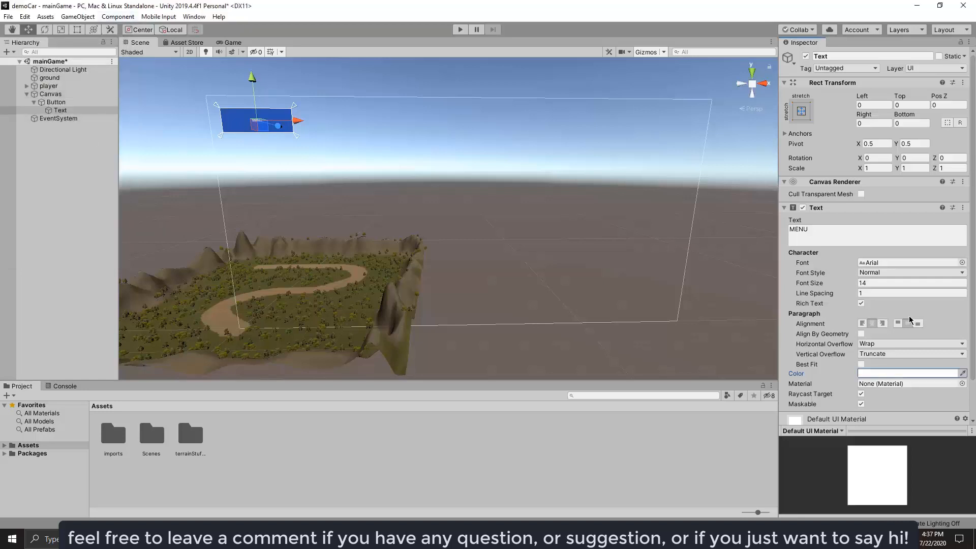
Set the MENU text's font to OpenSansSemibold with the Bold And Italic font style.
left_click(873, 262)
left_click(962, 263)
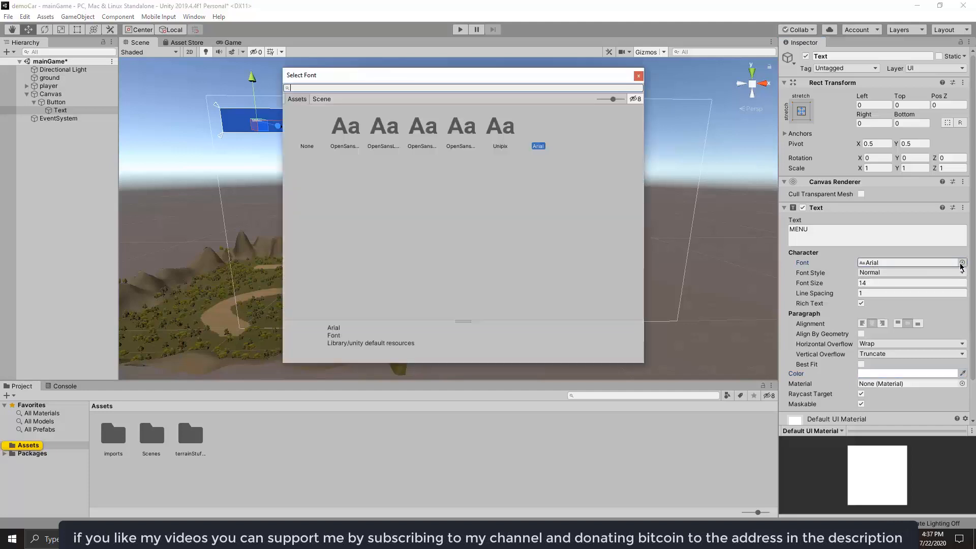
left_click(422, 132)
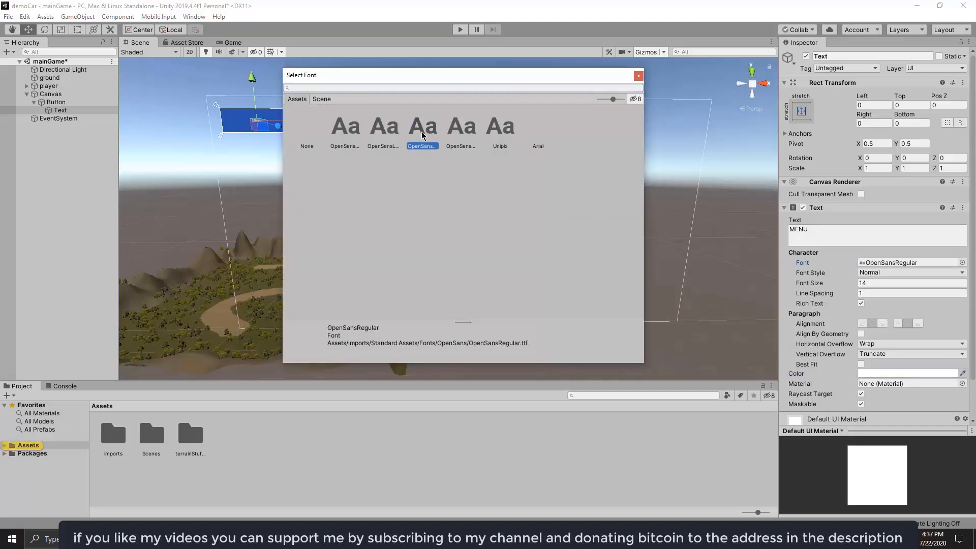
left_click(384, 126)
left_click(343, 124)
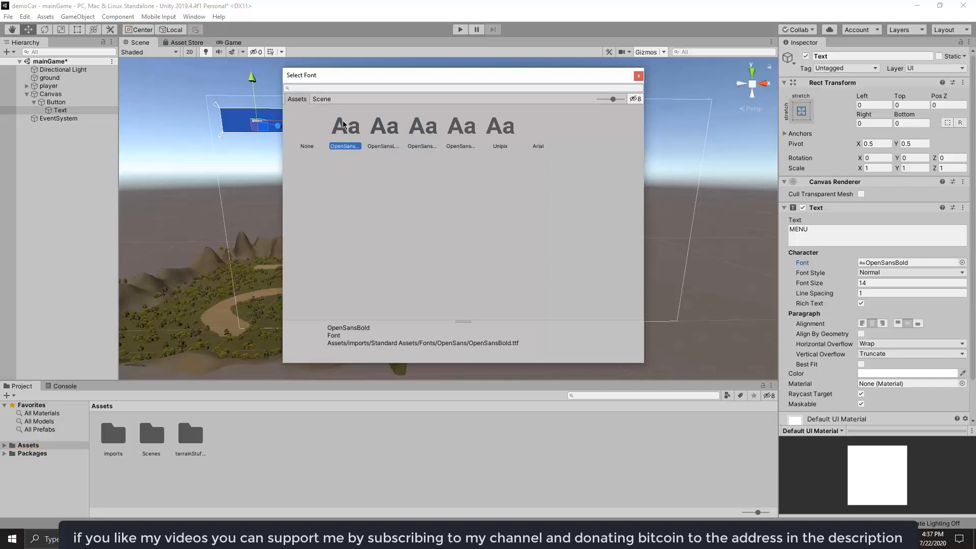
double_click(458, 128)
left_click(875, 273)
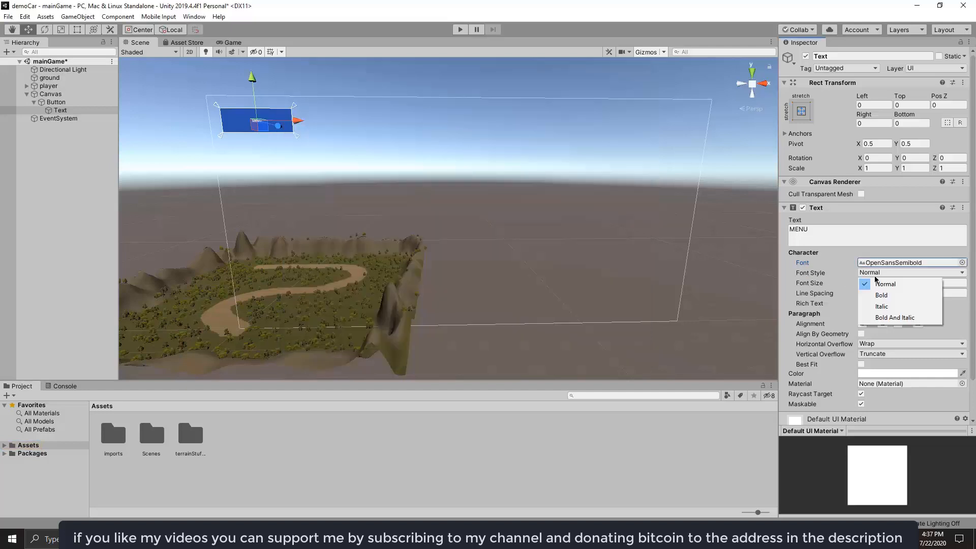
left_click(894, 319)
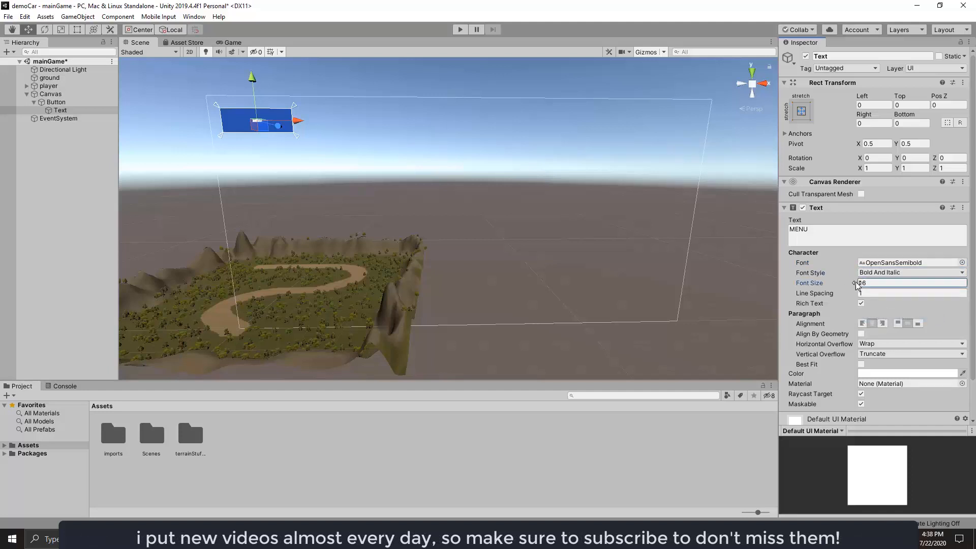
Enlarge the MENU text to a font size of 60.
left_click_drag(850, 281, 879, 286)
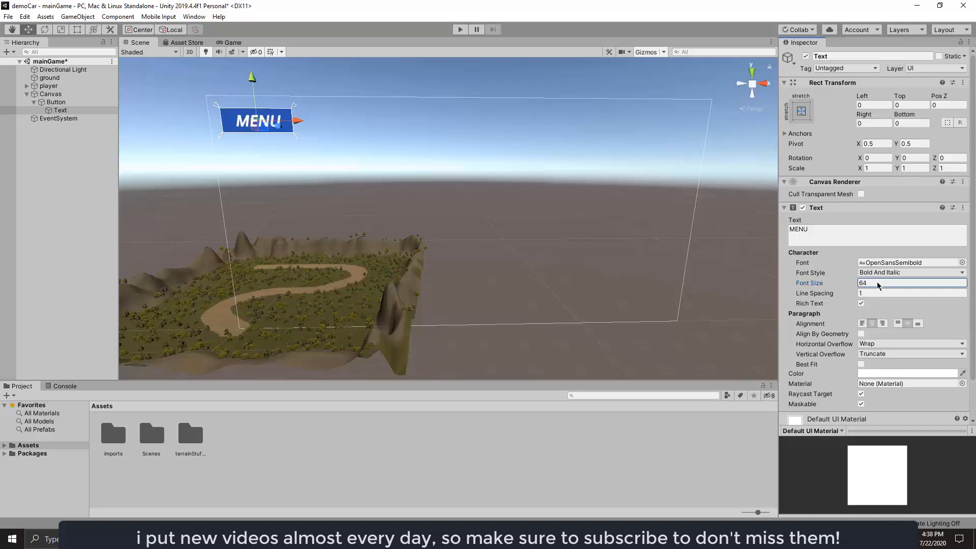
left_click(873, 283)
type("60")
Add a Shadow component to the Button's Text object.
scroll(926, 380, "down", 2)
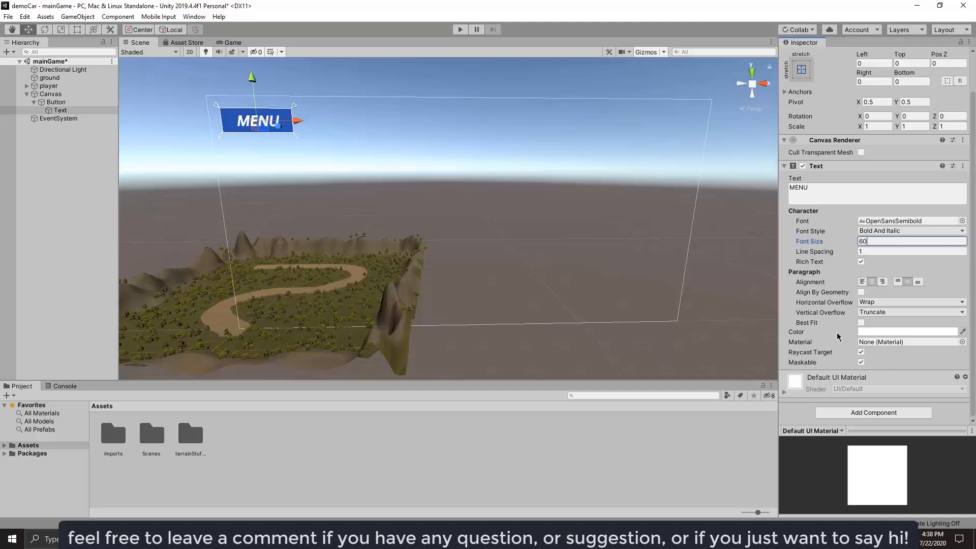
left_click(878, 413)
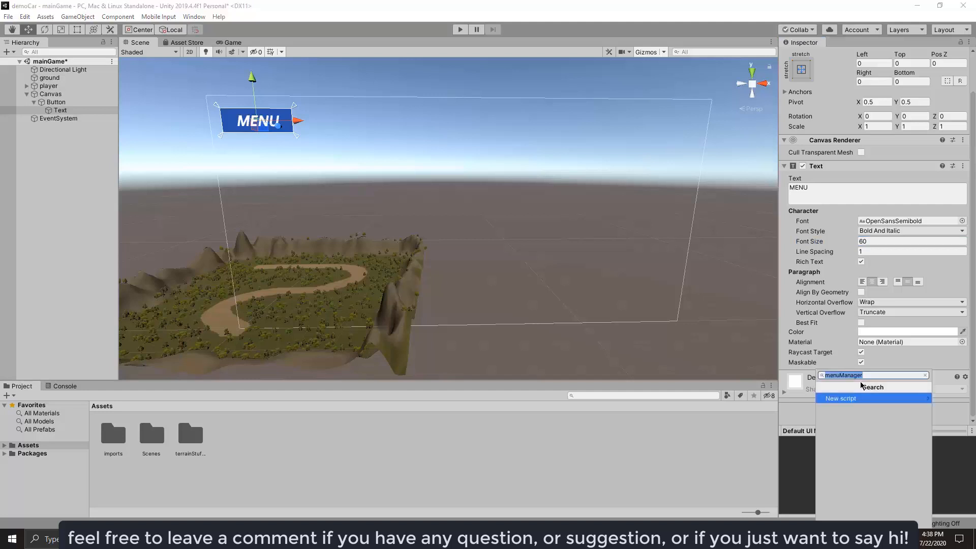
type("shad")
key("Return")
Set the Shadow's Effect Distance to X 2 and Y -2.
scroll(861, 385, "down", 3)
left_click(870, 351)
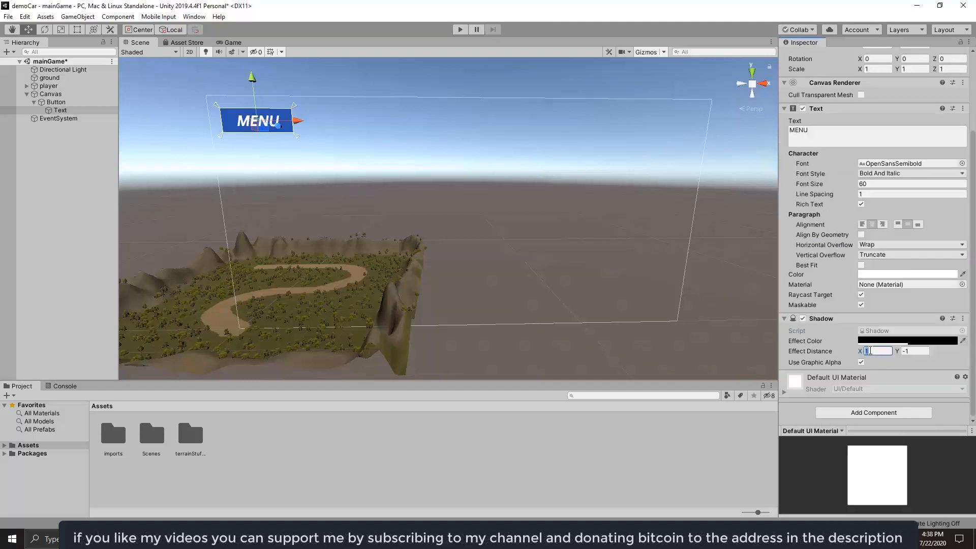
type("2")
left_click(913, 355)
Make the Shadow's black Effect Color fully opaque with an alpha of 255, and inspect the MENU text up close.
left_click(908, 340)
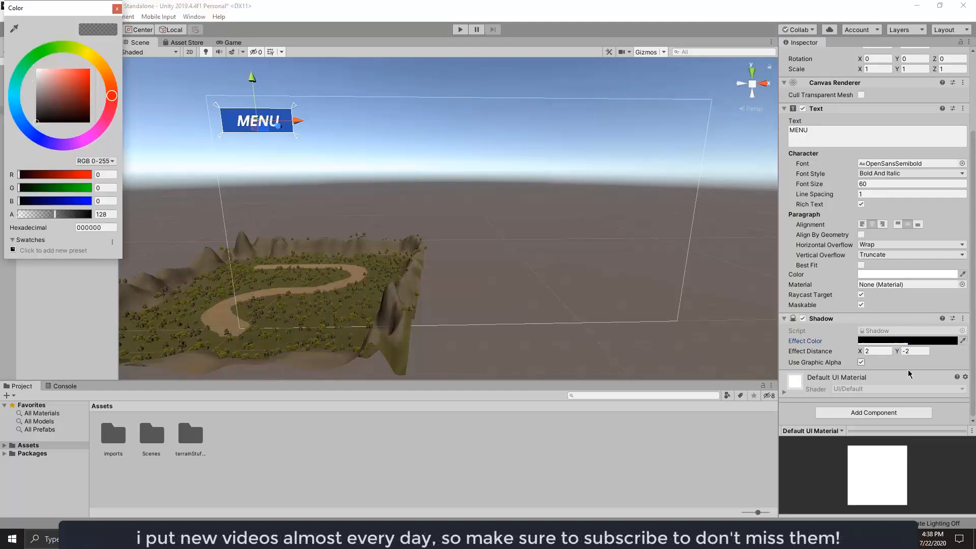
left_click_drag(59, 214, 137, 225)
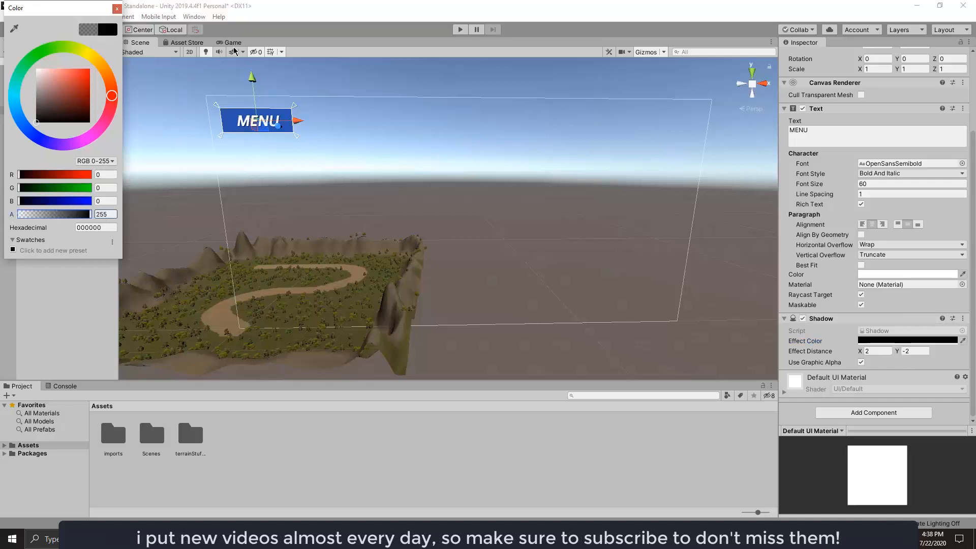
scroll(383, 260, "up", 10)
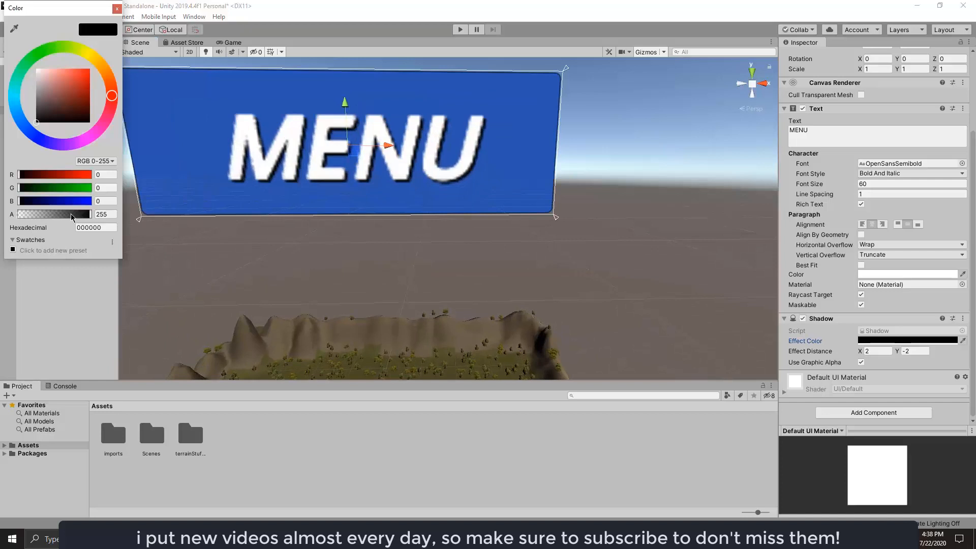